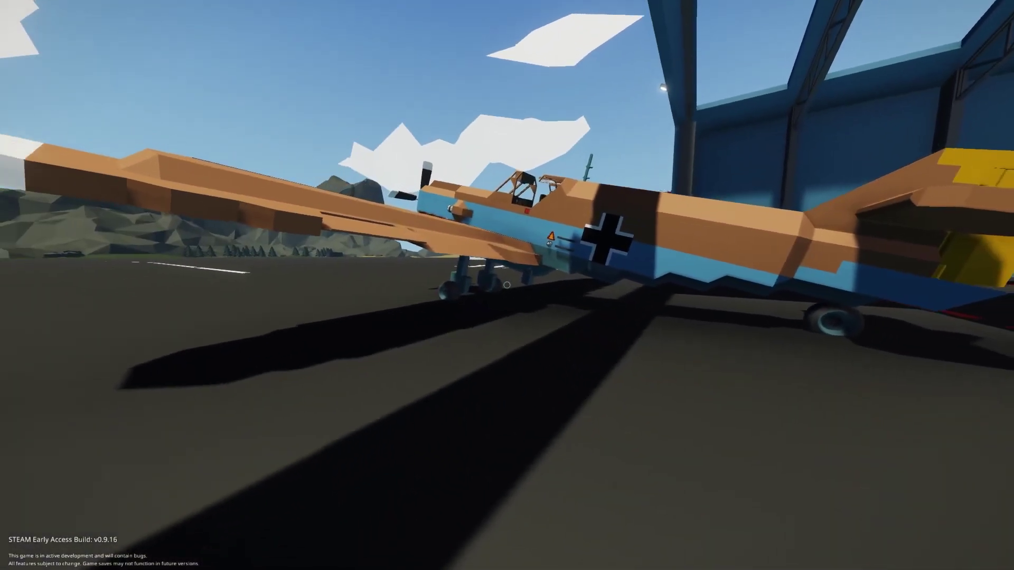
key(d)
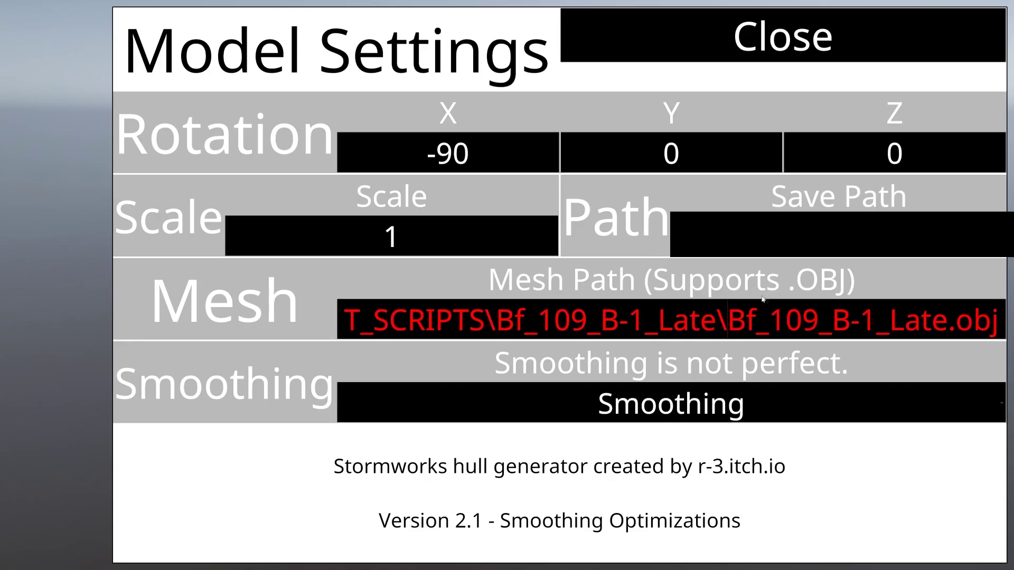
Generate the block hull from the Bf_109_B-1_Late.obj fuselage mesh and inspect it from several sides
click(774, 45)
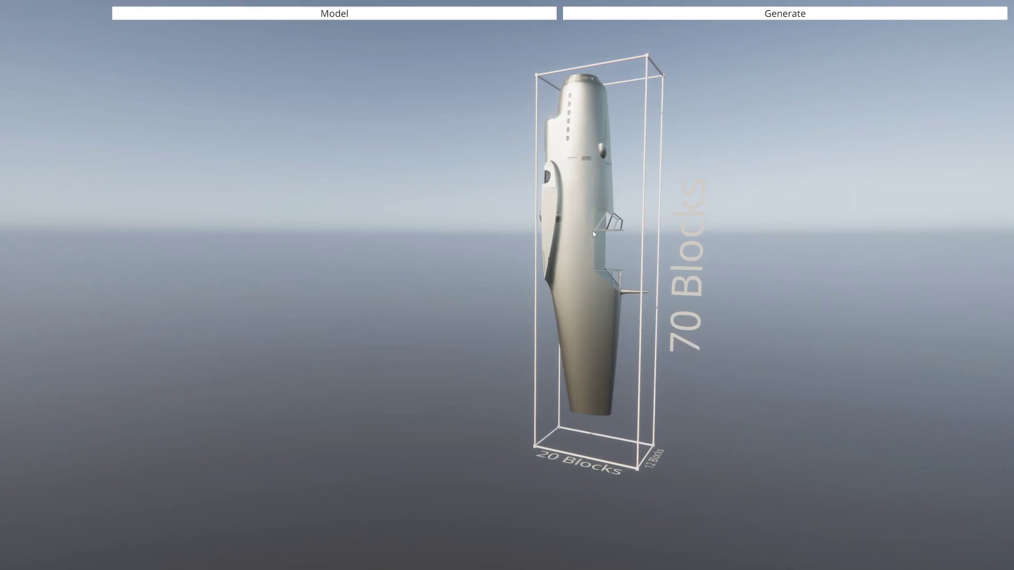
drag(713, 288, 678, 286)
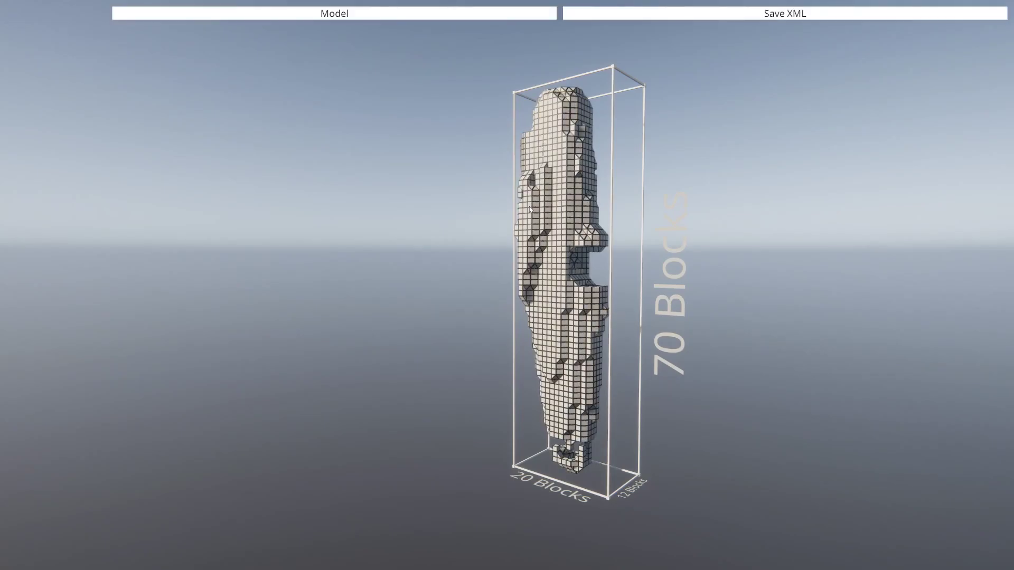
right_drag(530, 238, 507, 288)
drag(506, 288, 444, 256)
drag(565, 261, 506, 284)
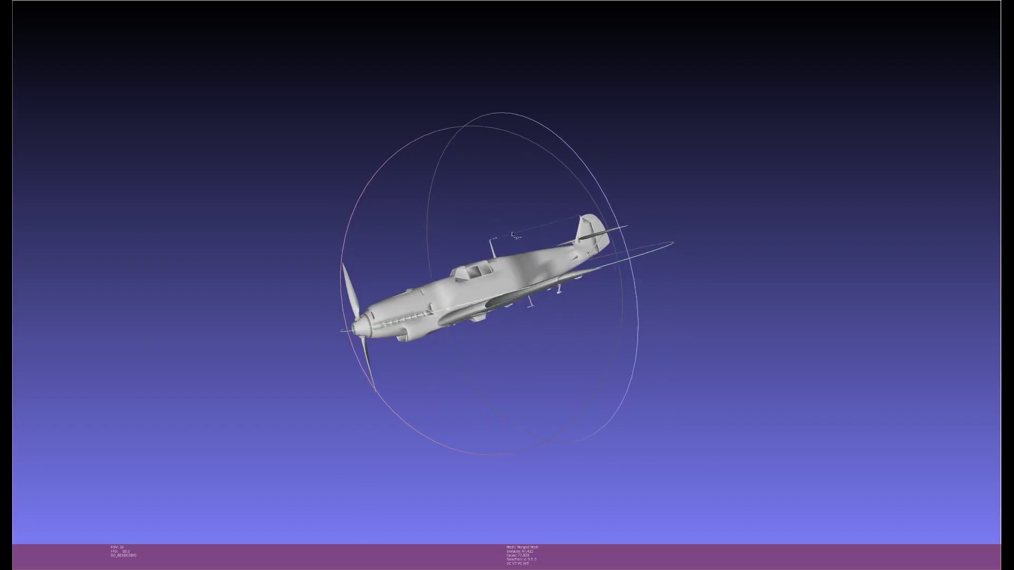
Switch to MeshLab and export the flattened aircraft mesh with vertex color and vertex normals turned off
drag(581, 158, 346, 207)
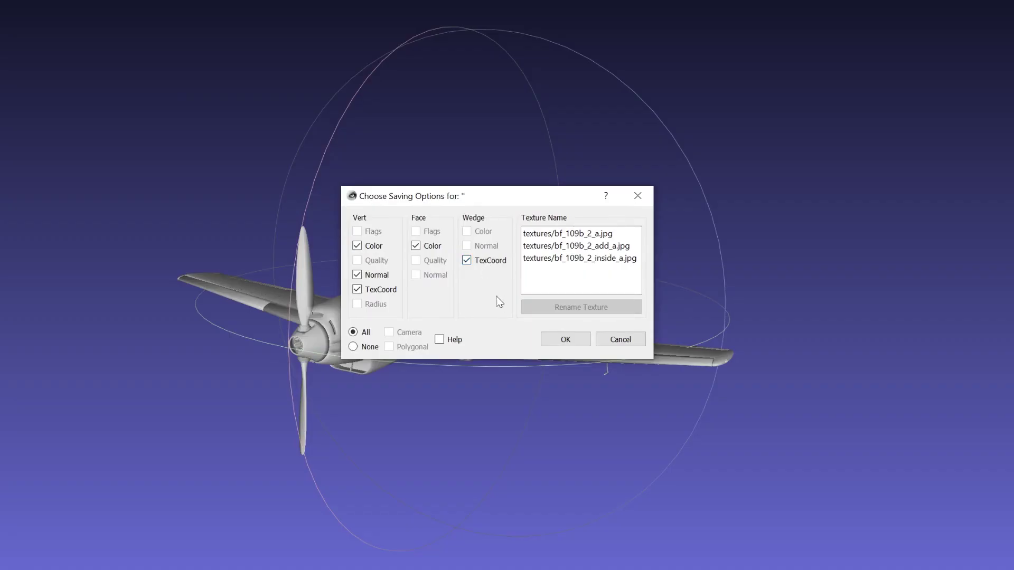
drag(523, 197, 498, 205)
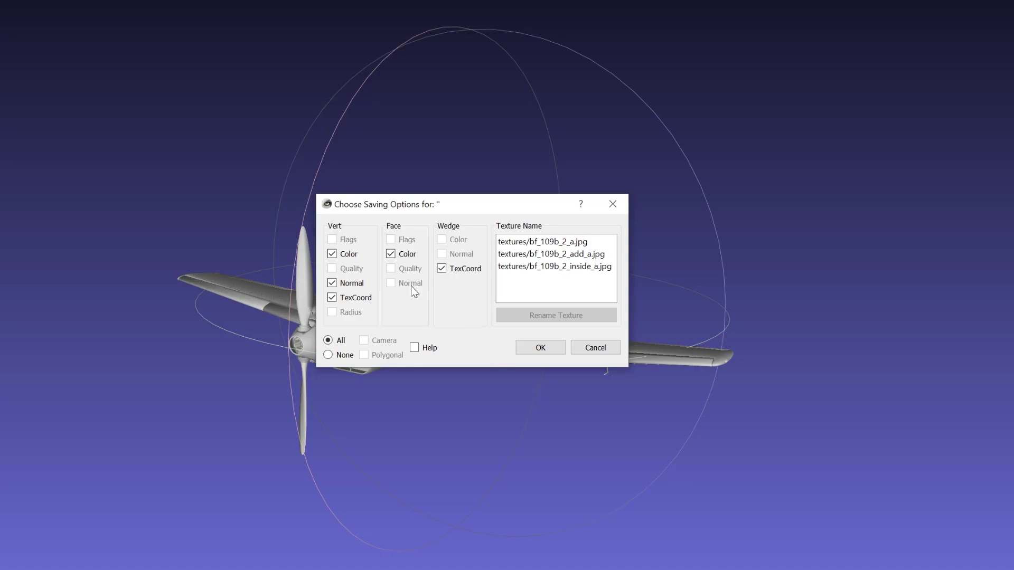
click(346, 255)
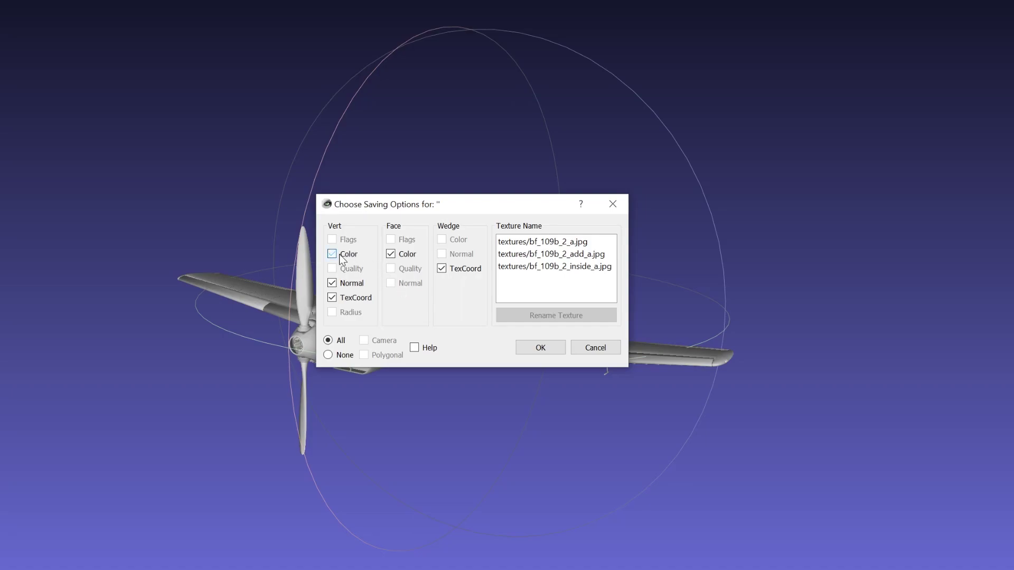
click(346, 283)
click(525, 349)
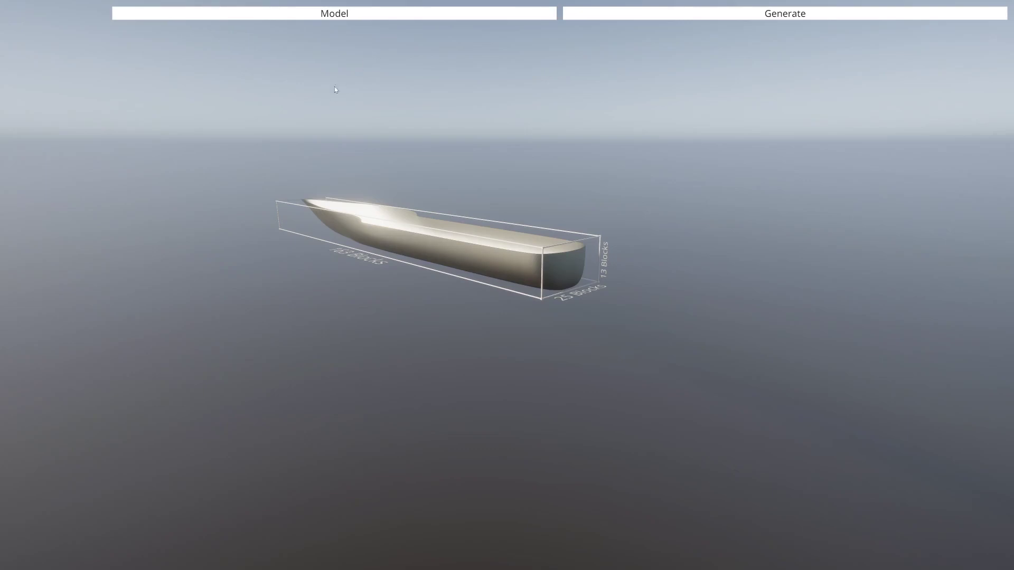
Switch to the Stormworks hull generator and set the model's X rotation to 0
click(340, 20)
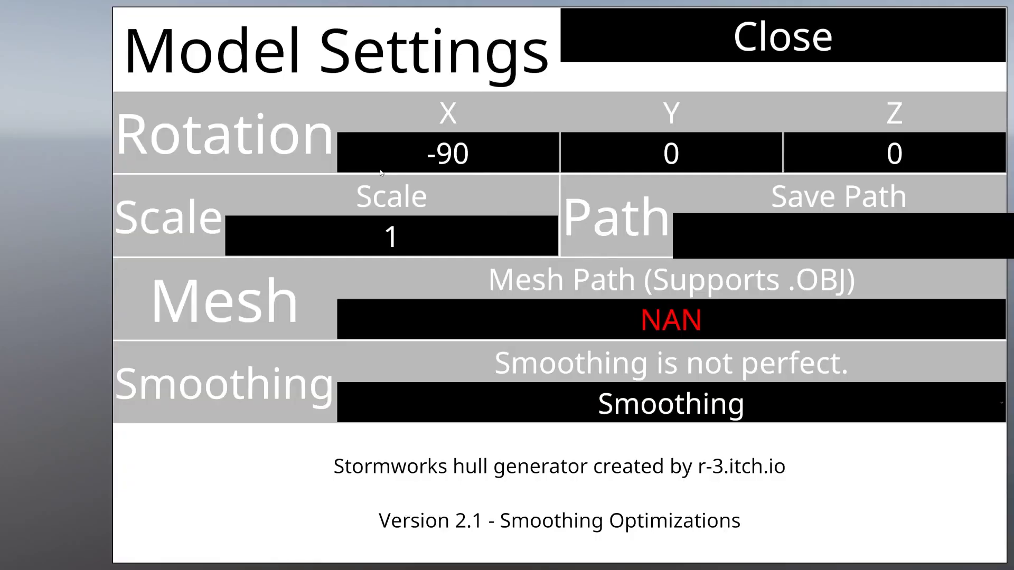
click(484, 156)
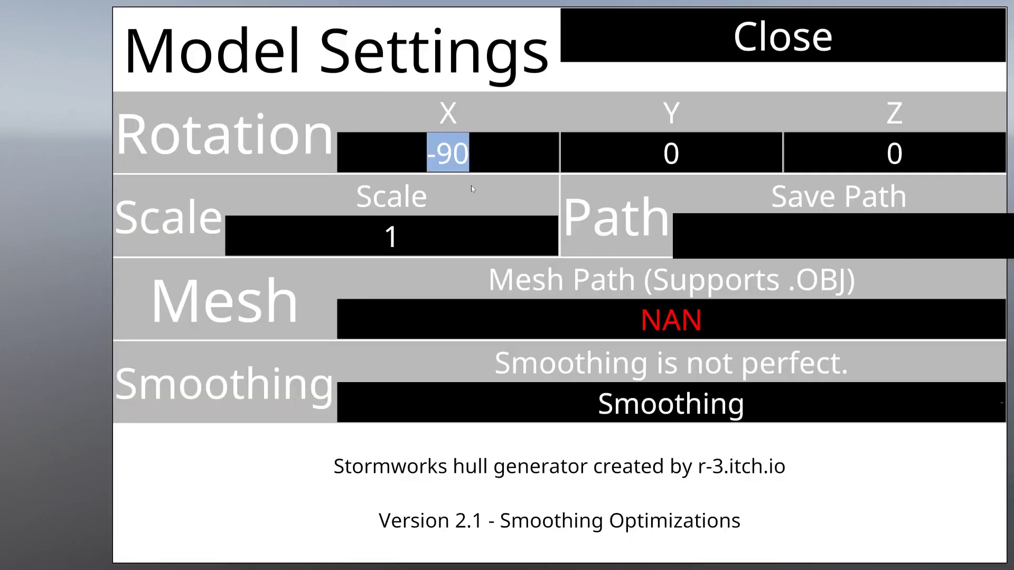
text(0)
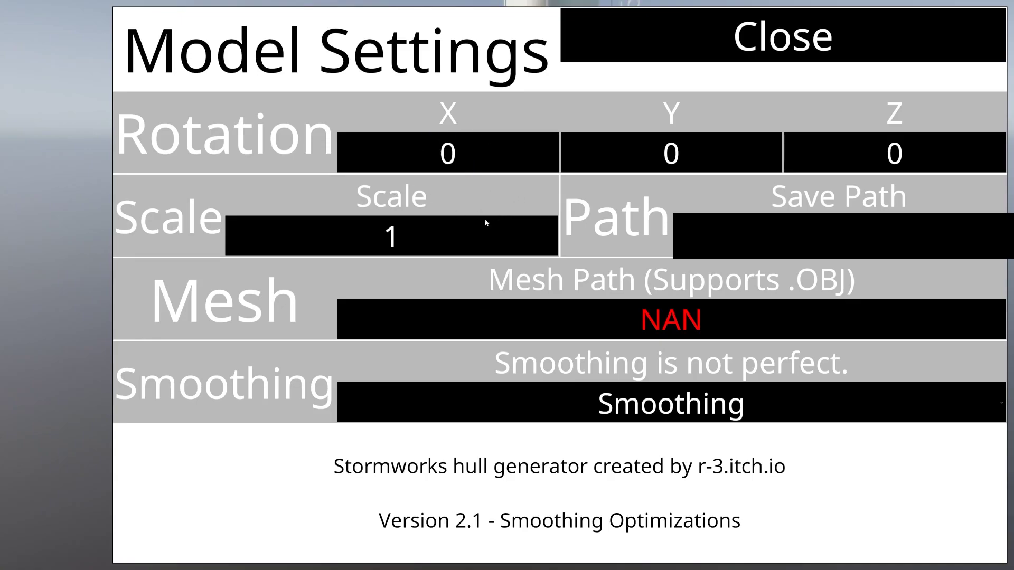
Load test.obj from the Bf_109_B-1_Late folder as the mesh and close the model settings
drag(764, 310, 506, 332)
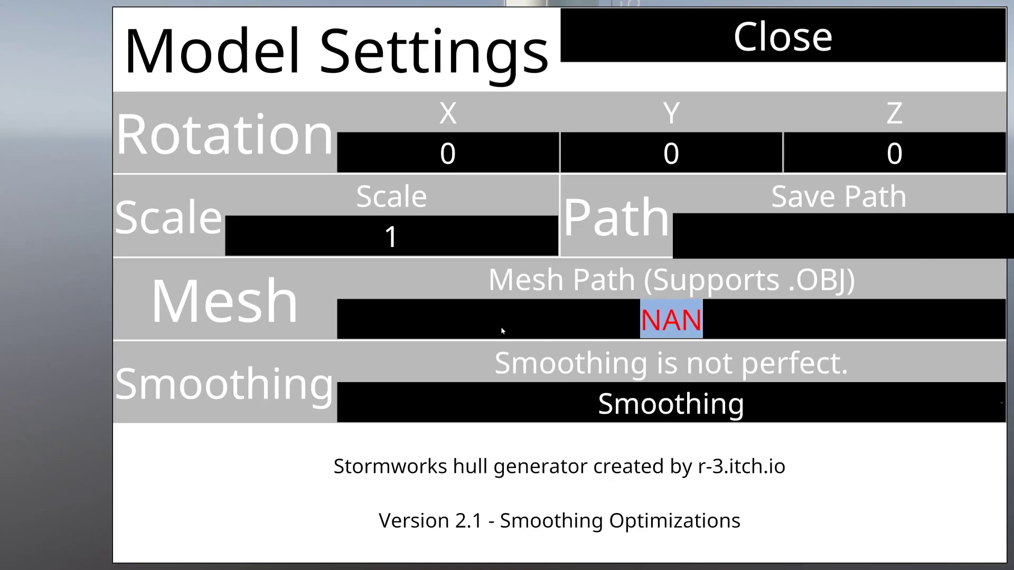
key(ctrl+v)
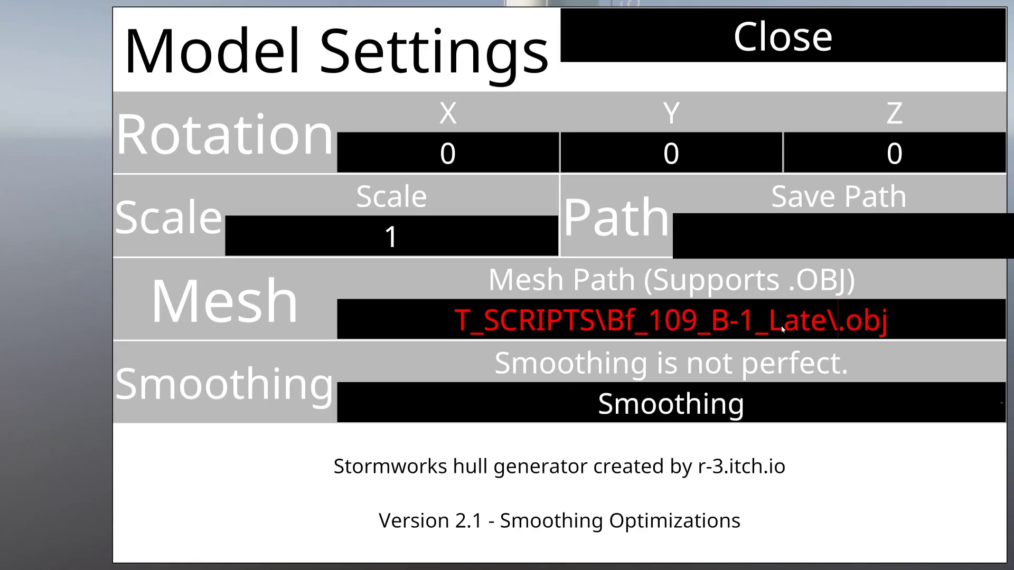
text(test)
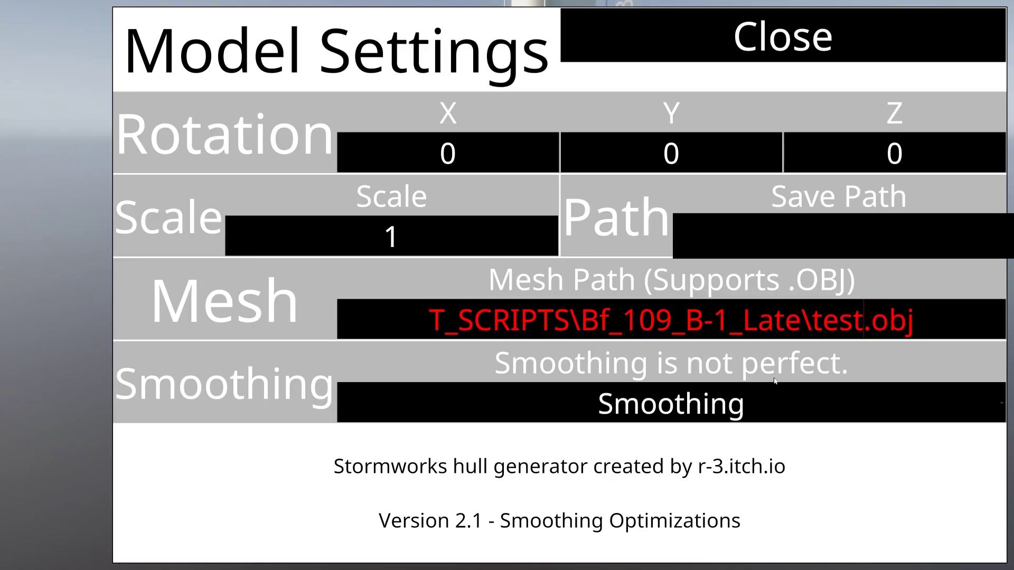
key(Return)
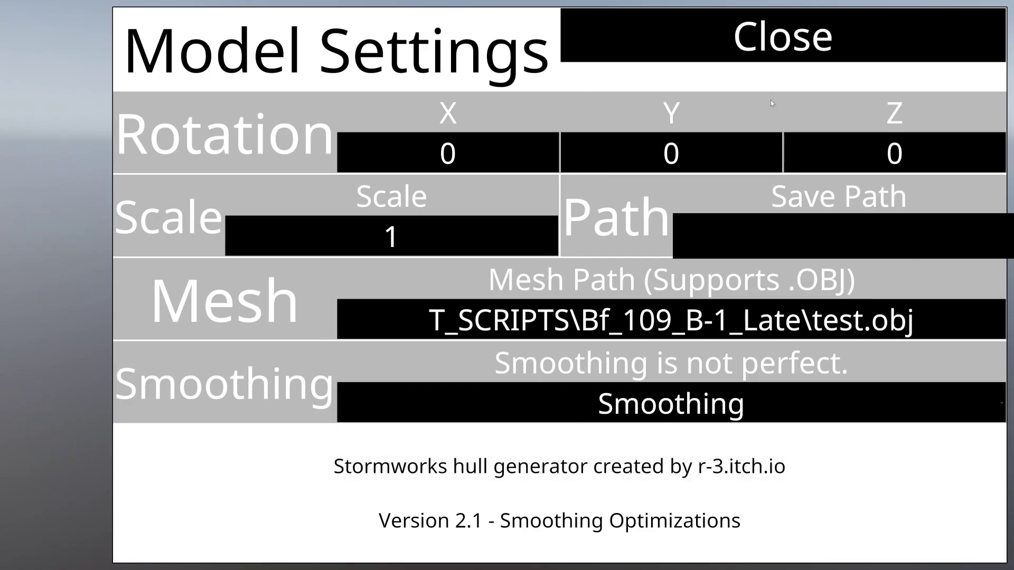
click(782, 46)
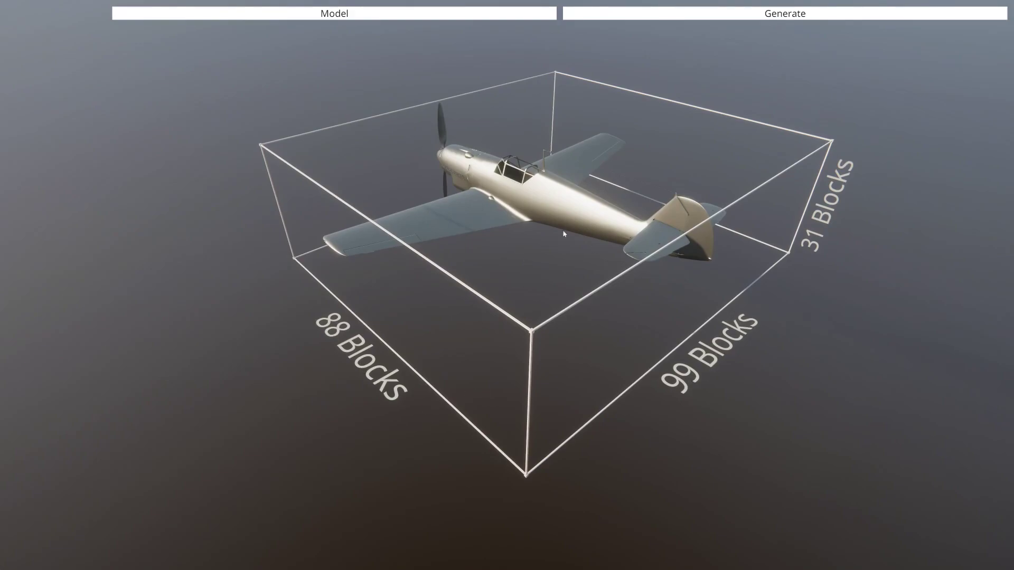
Set the model scale to .4 and close the model settings
click(370, 14)
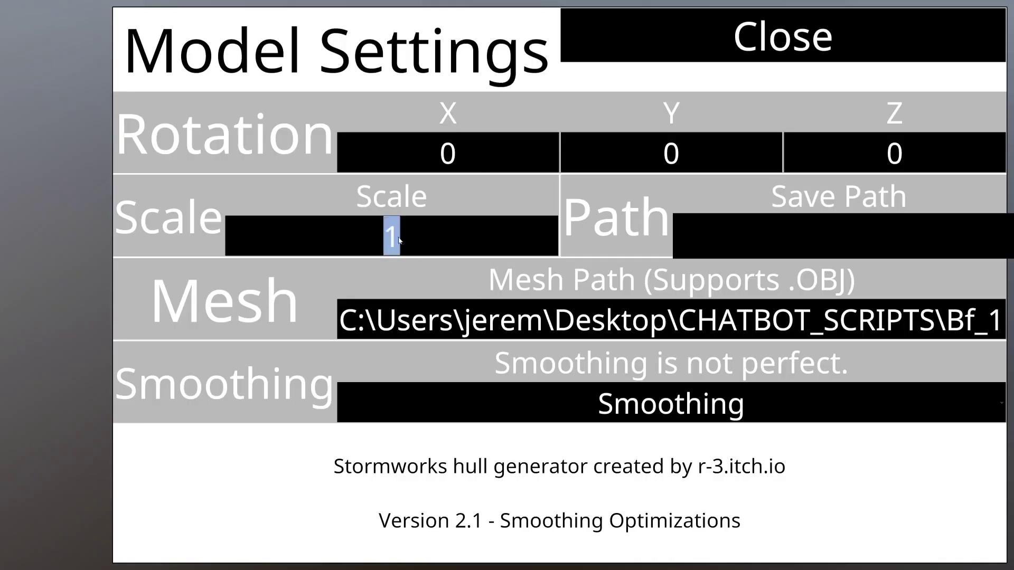
double_click(357, 241)
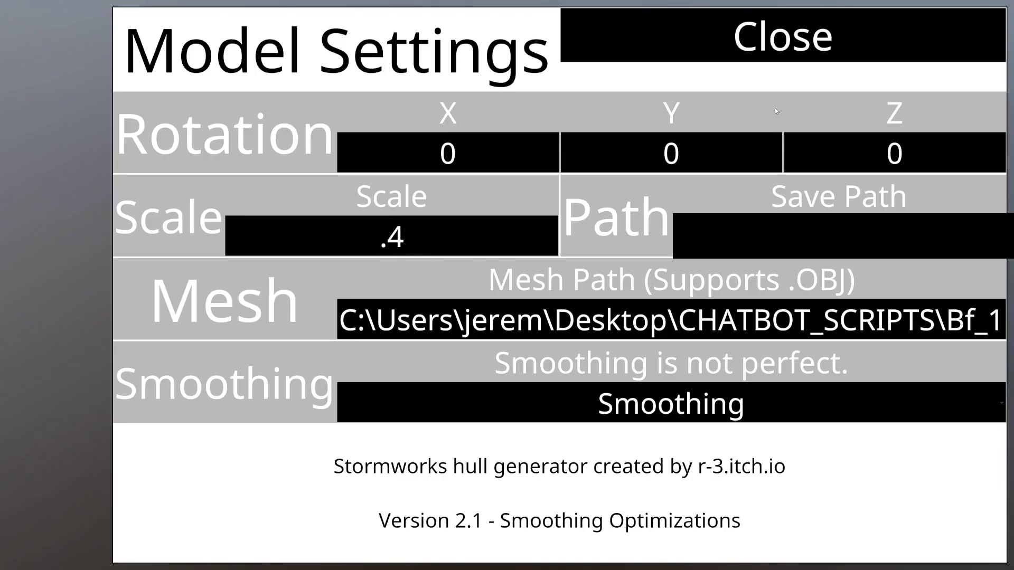
click(785, 47)
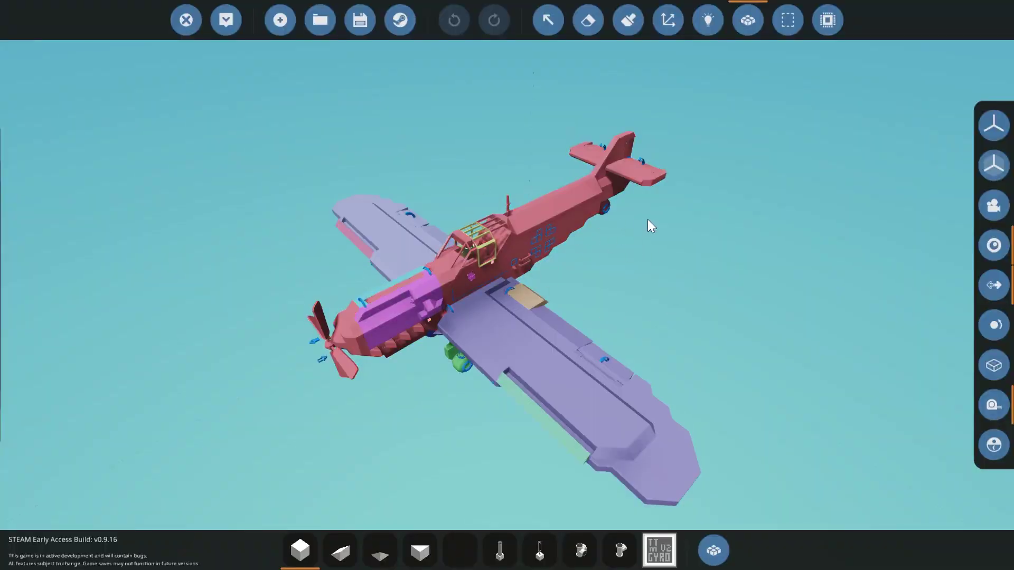
Switch to the Stormworks vehicle editor and examine the imported aircraft hull's nose, fuselage and wings from all sides
right_drag(647, 221, 662, 256)
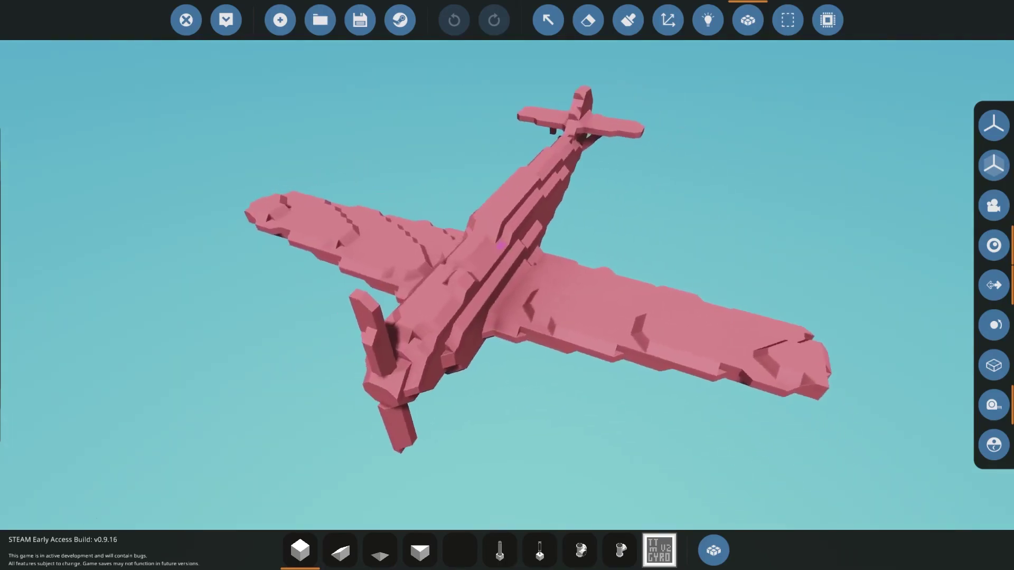
key(a)
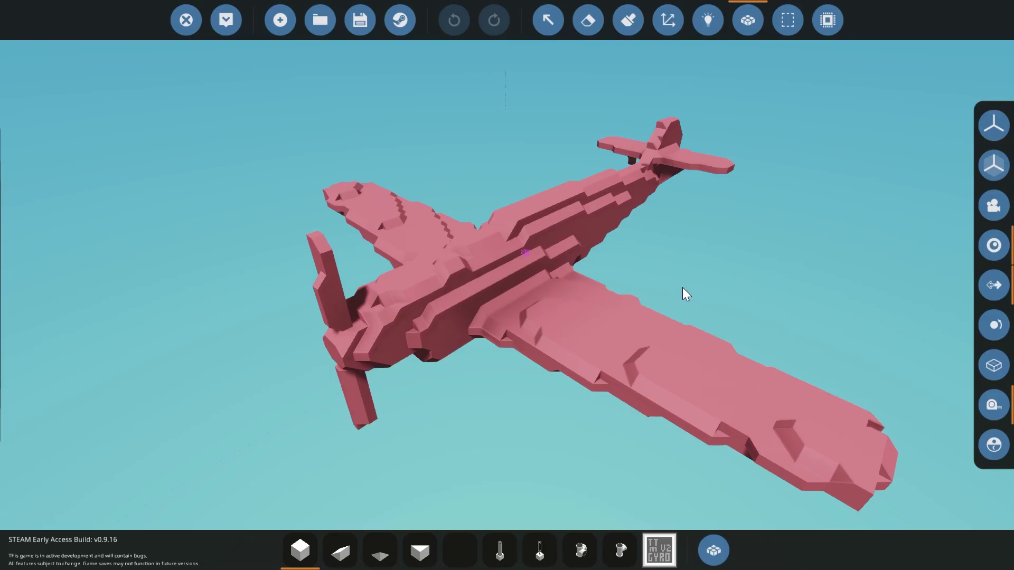
right_drag(682, 287, 697, 309)
key(w)
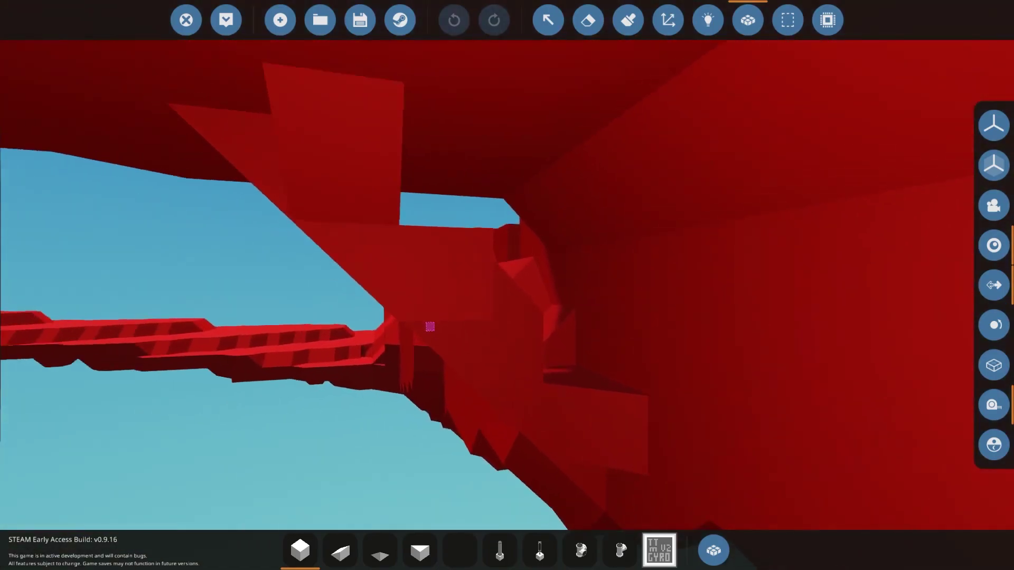
key(s)
right_drag(507, 317, 380, 343)
key(w)
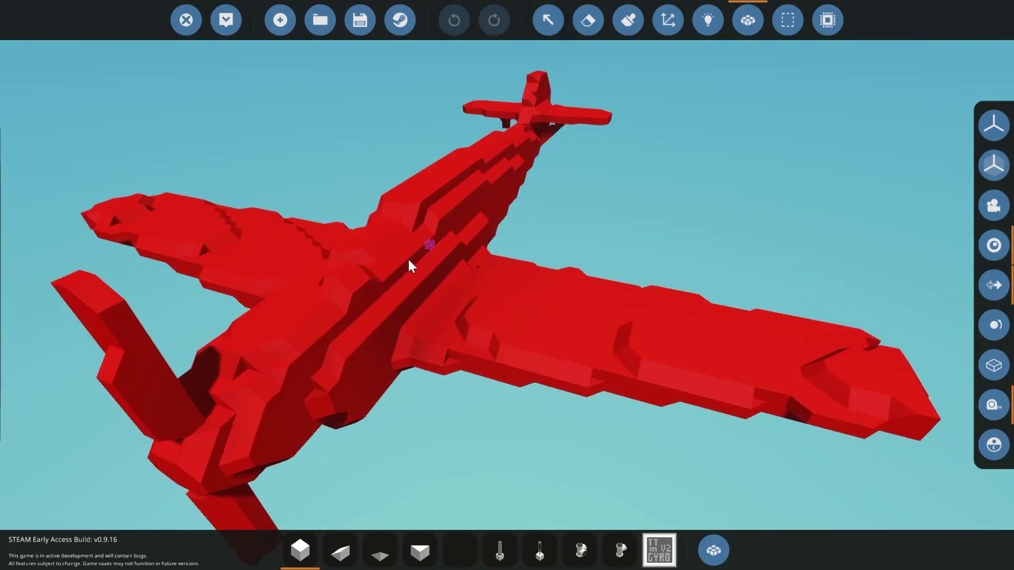
right_drag(421, 269, 591, 280)
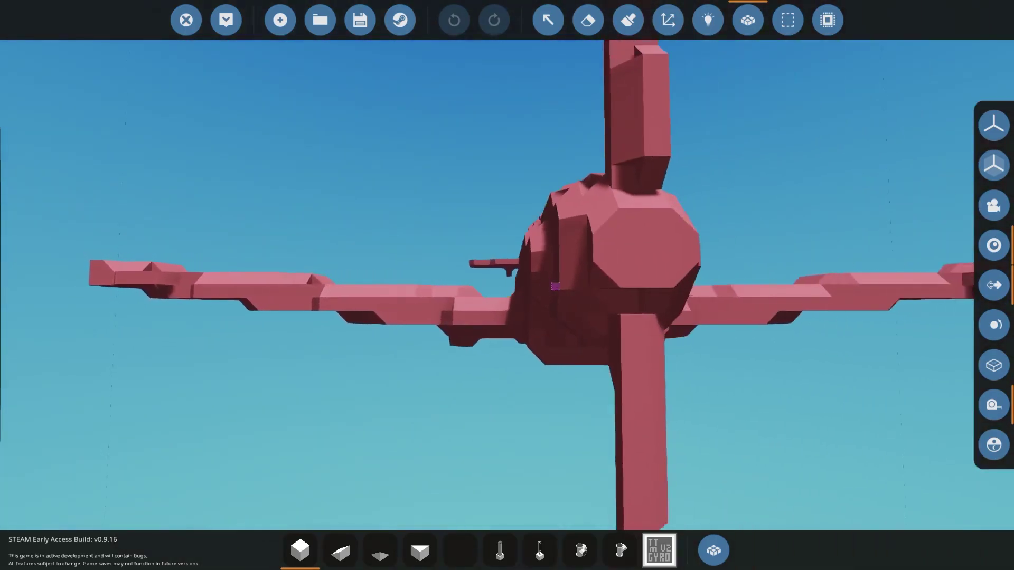
right_drag(507, 295, 350, 311)
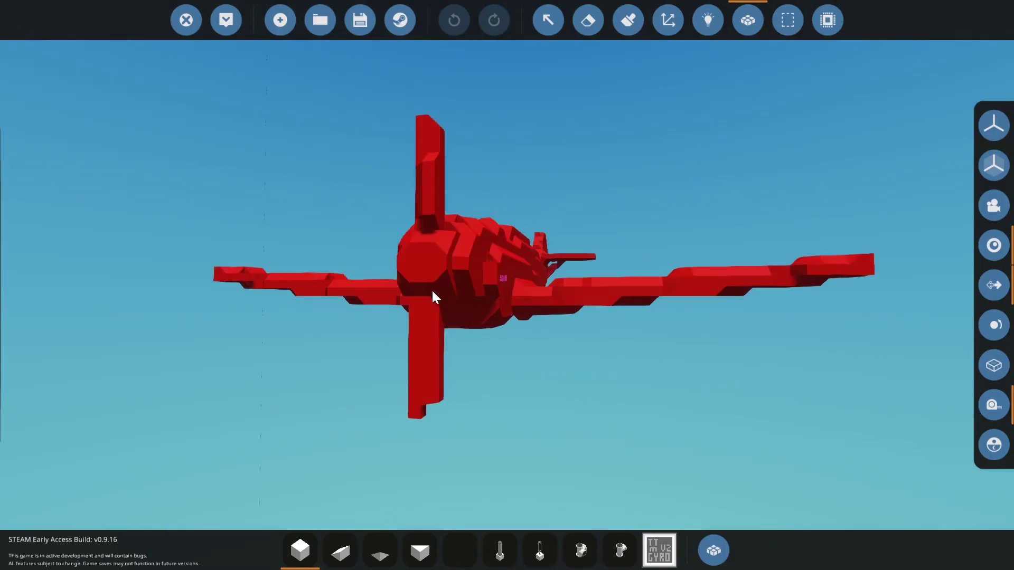
right_drag(805, 267, 840, 359)
key(w)
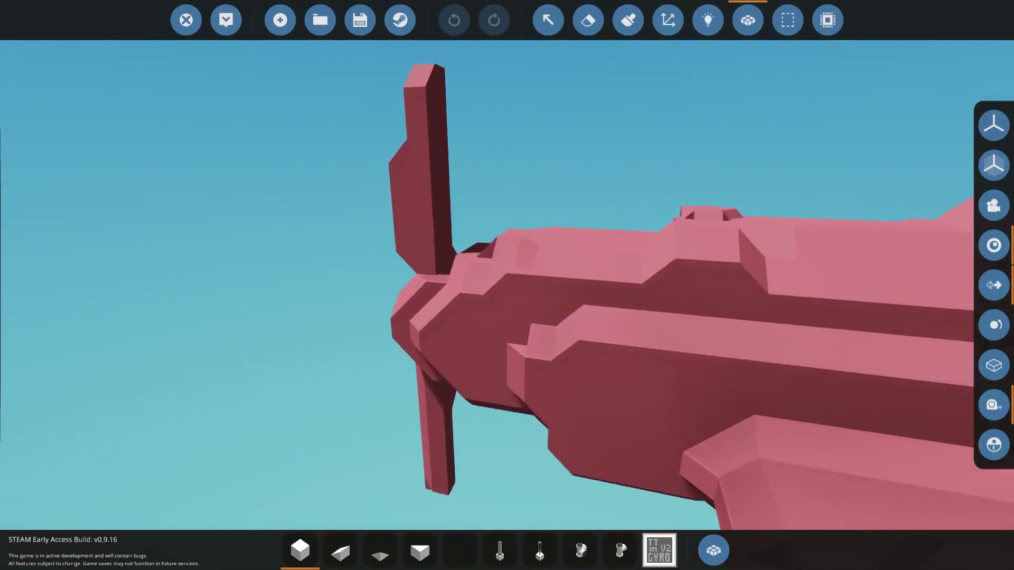
right_drag(507, 285, 662, 277)
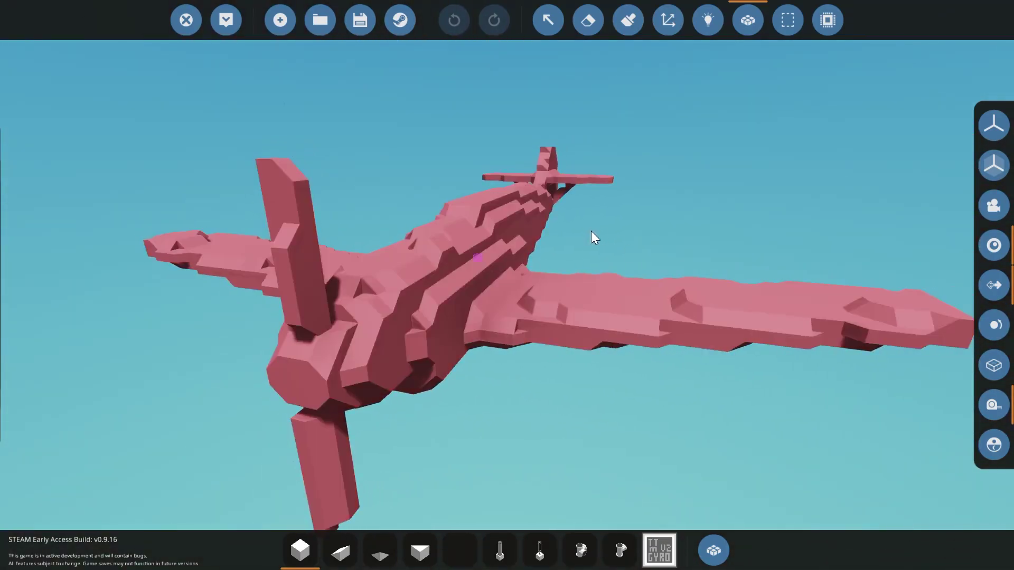
Clear the selection grid's contents and stretch the grid over one half of the aircraft, from nose to tail
click(787, 20)
click(26, 365)
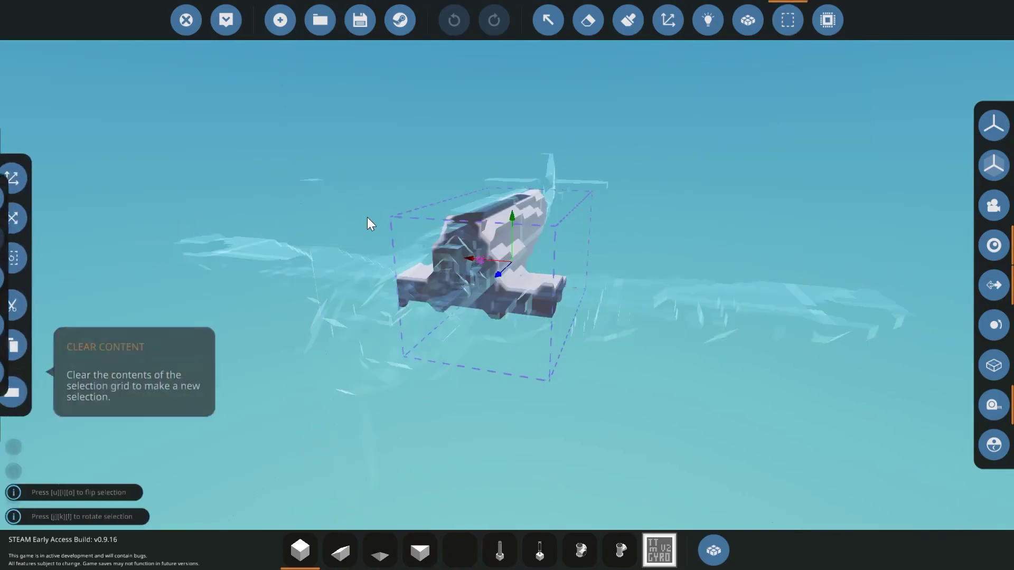
drag(551, 160, 905, 327)
scroll(905, 328, up, 3)
right_drag(905, 321, 714, 284)
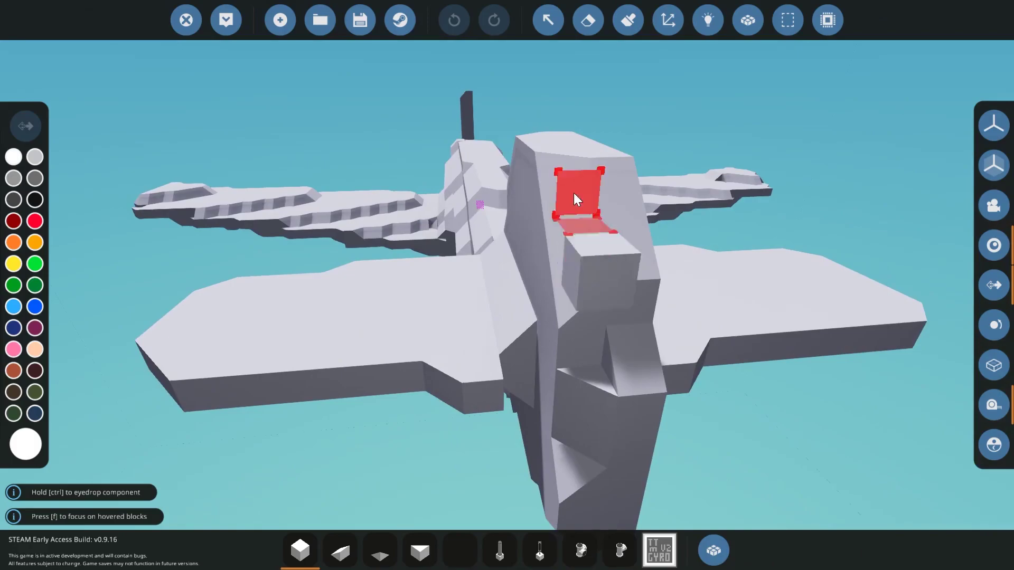
mouse_move(573, 193)
right_down()
mouse_move(518, 165)
mouse_move(480, 240)
mouse_move(536, 172)
mouse_move(596, 169)
right_up()
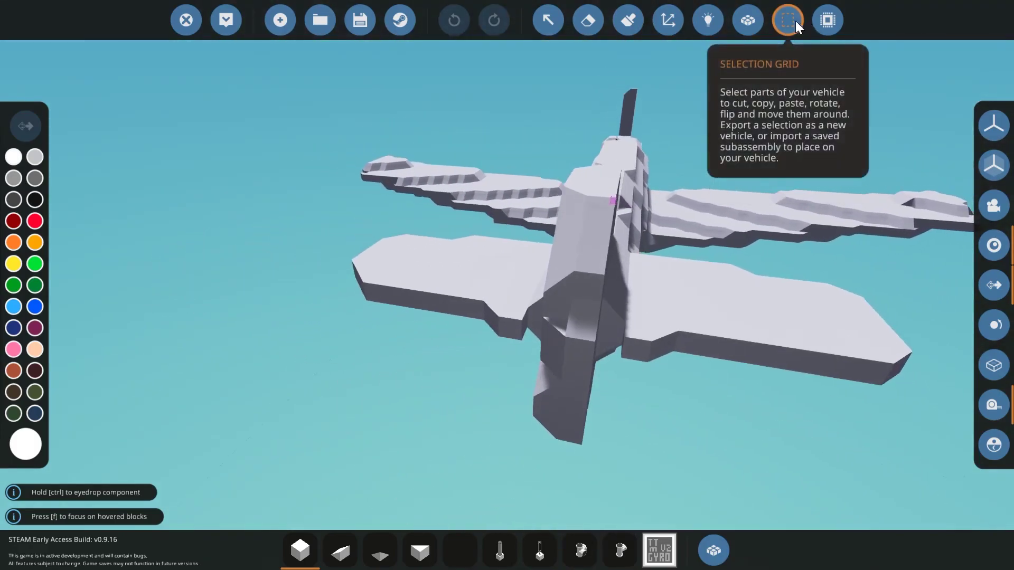
Cut the half of the aircraft enclosed by the selection grid and paste it back in the same place
click(787, 21)
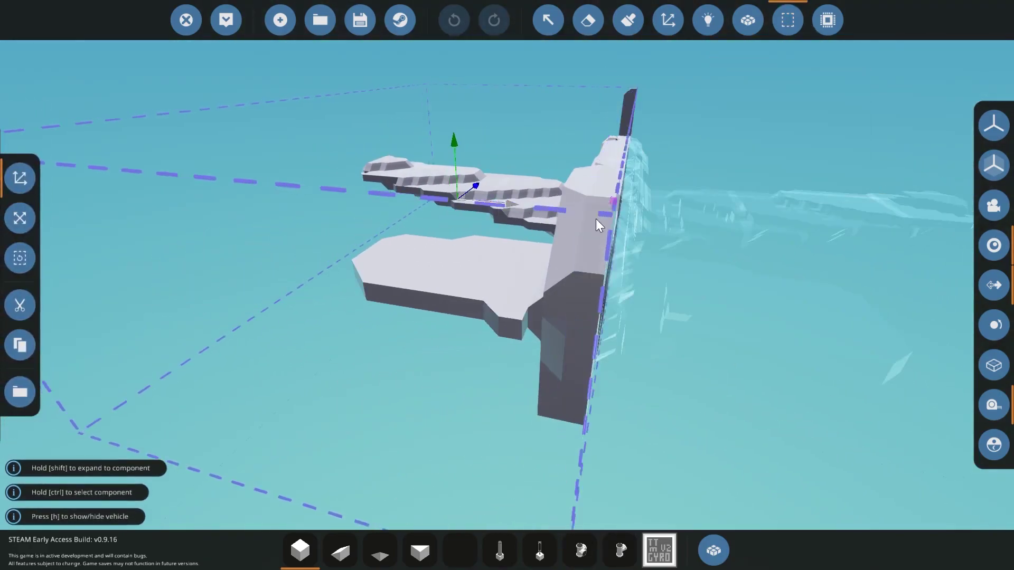
right_drag(616, 220, 846, 233)
drag(886, 229, 878, 229)
right_drag(878, 229, 375, 235)
key(d)
key(d)
key(d)
click(24, 306)
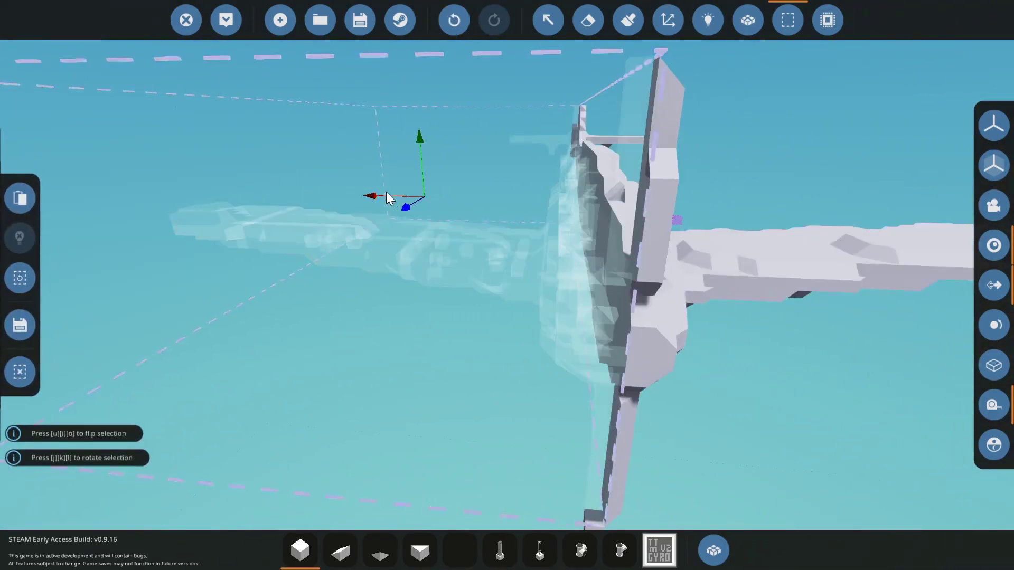
click(19, 198)
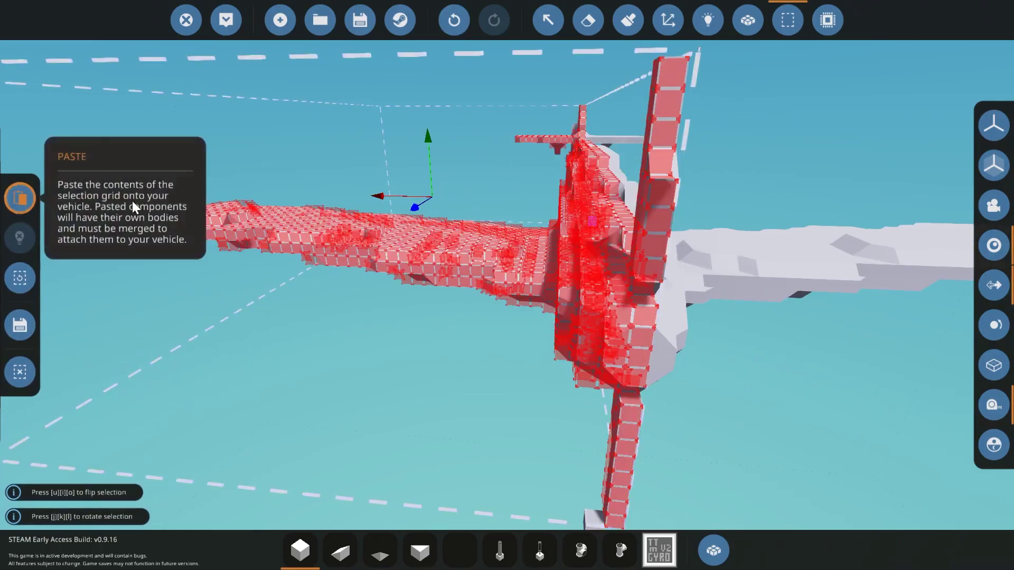
Merge the pasted half of the aircraft with the other half
click(748, 24)
click(603, 271)
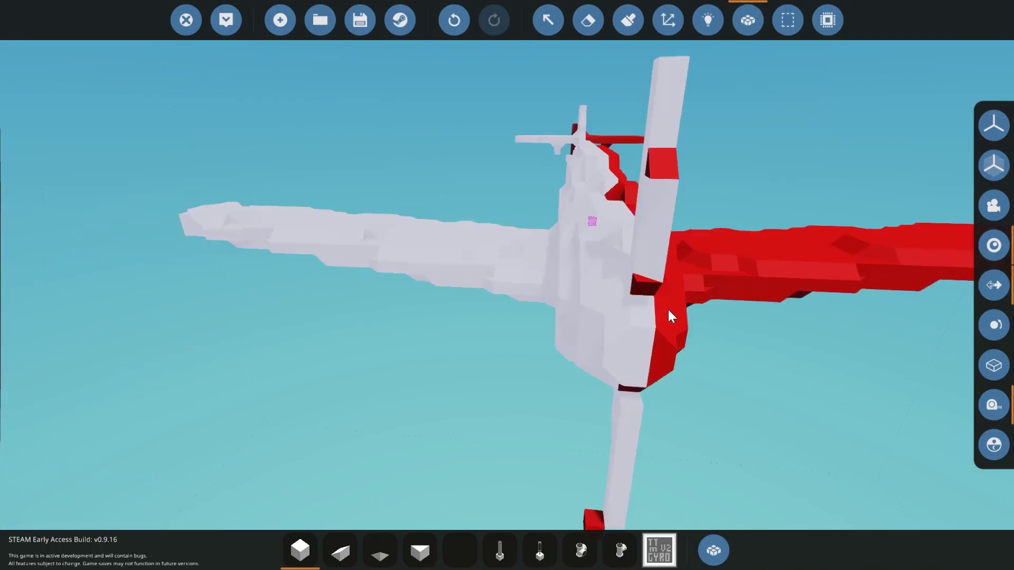
click(670, 309)
Erase the upper and lower propeller blades from the aircraft's nose, including the leftover block at the lower blade's tip
click(585, 32)
mouse_move(589, 39)
right_down()
mouse_move(707, 24)
mouse_move(824, 27)
right_up()
drag(614, 128, 666, 368)
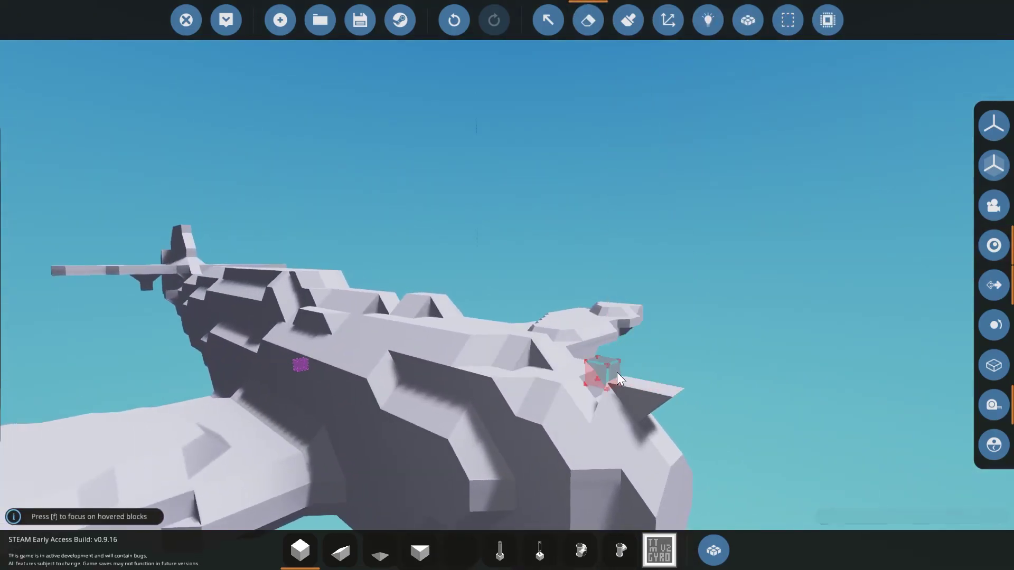
right_drag(633, 387, 560, 243)
key(w)
key(s)
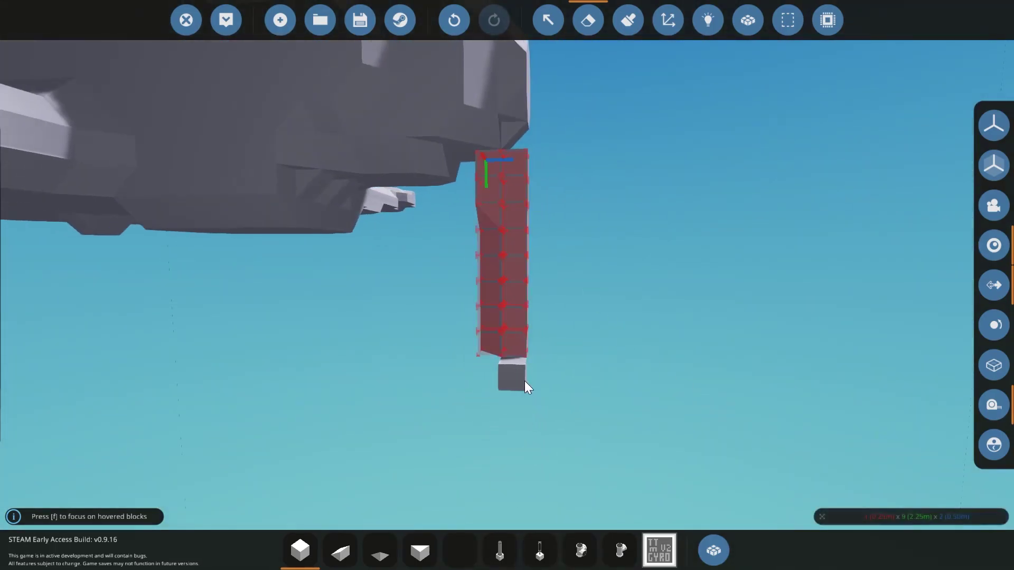
drag(525, 381, 522, 377)
click(506, 369)
Try erasing long strips of blocks from the upper surface of one wing, and undo the erasures
key(d)
mouse_move(506, 369)
right_down()
mouse_move(328, 275)
mouse_move(177, 327)
mouse_move(101, 453)
right_up()
key(space)
key(s)
right_drag(692, 326, 781, 290)
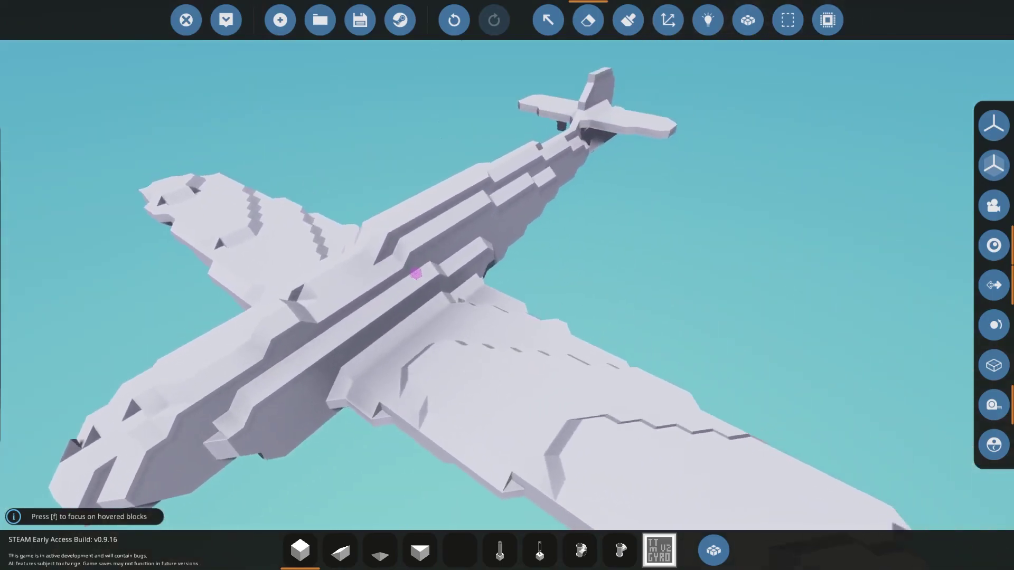
key(a)
right_drag(570, 259, 647, 269)
key(w)
right_drag(522, 293, 538, 314)
drag(860, 312, 840, 338)
key(d)
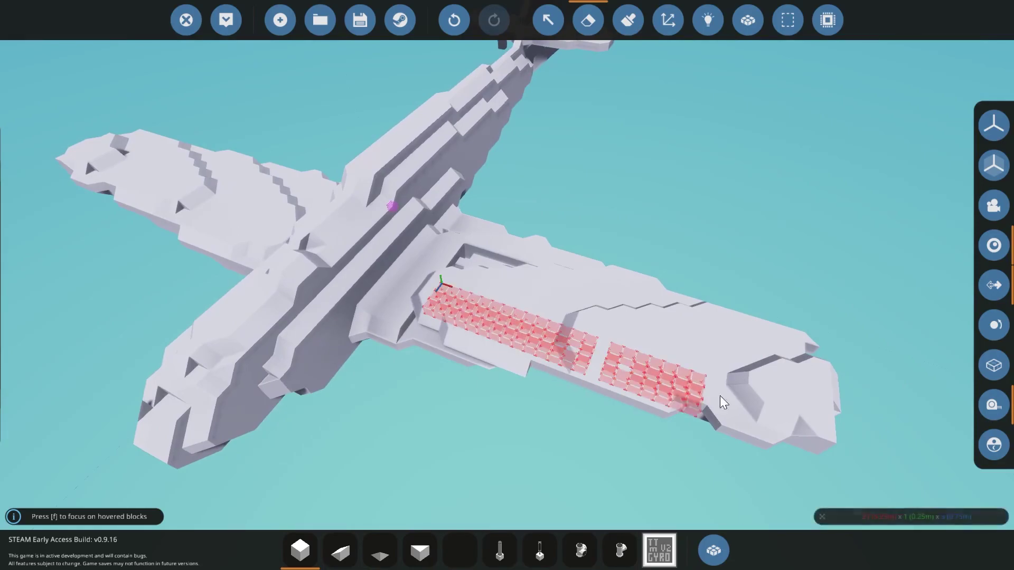
key(w)
mouse_move(692, 310)
right_down()
mouse_move(823, 301)
mouse_move(701, 303)
right_up()
key(d)
scroll(703, 303, down, 5)
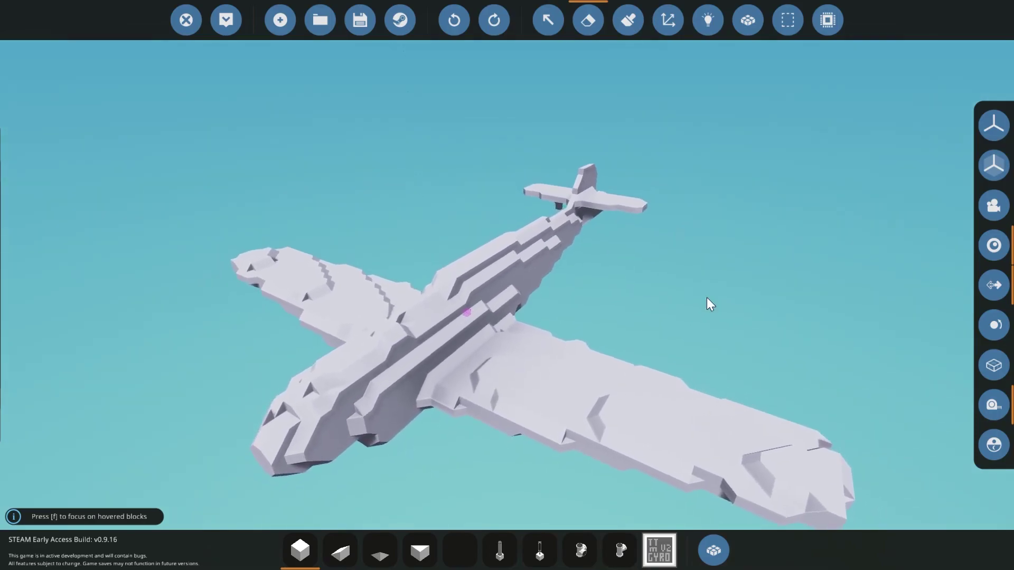
Examine the cleaned-up hull's nose, fuselage and wings from several angles
key(w)
right_drag(664, 341, 771, 325)
key(a)
key(a)
key(s)
right_drag(878, 292, 647, 304)
key(d)
key(s)
key(d)
right_drag(663, 242, 580, 230)
key(w)
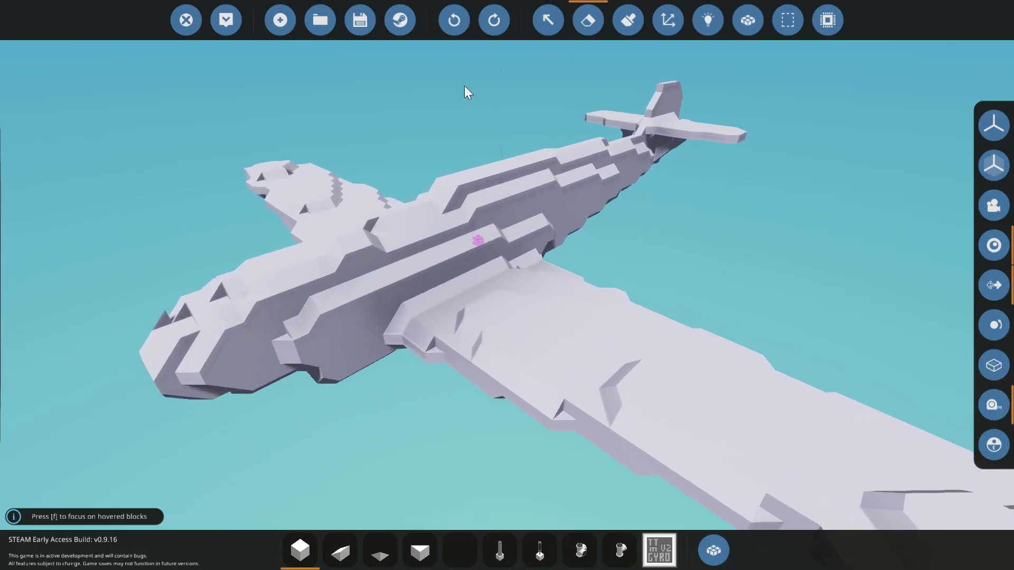
scroll(638, 169, down, 2)
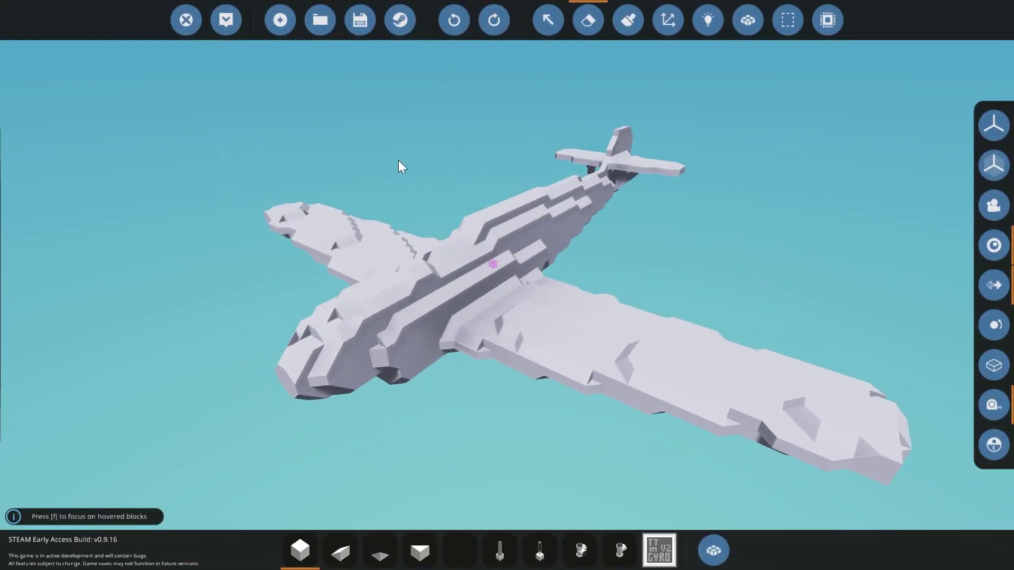
Load the finished version of the aircraft with cockpit, propeller and landing gear, and spawn it at the hangar
click(319, 30)
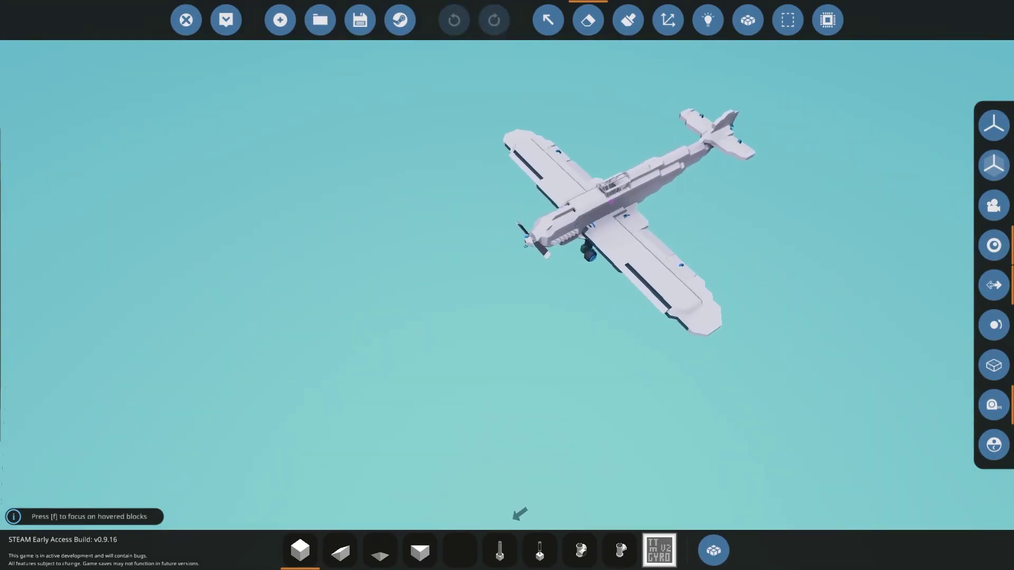
mouse_move(507, 285)
right_down()
mouse_move(644, 288)
mouse_move(574, 297)
mouse_move(552, 264)
right_up()
click(226, 20)
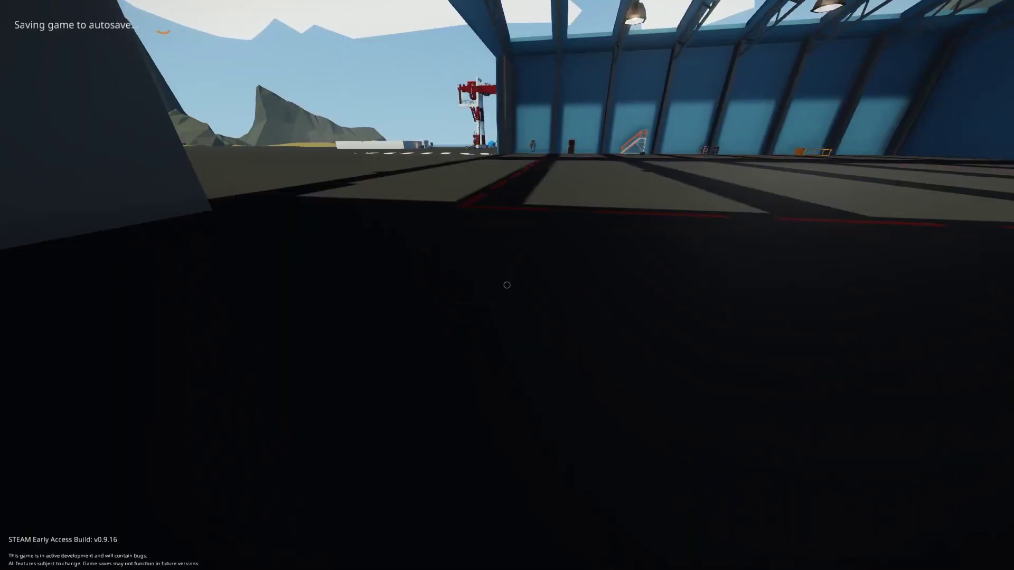
Examine the spawned aircraft's fuselage, cockpit, wings and tail from outside with the free camera
key(w)
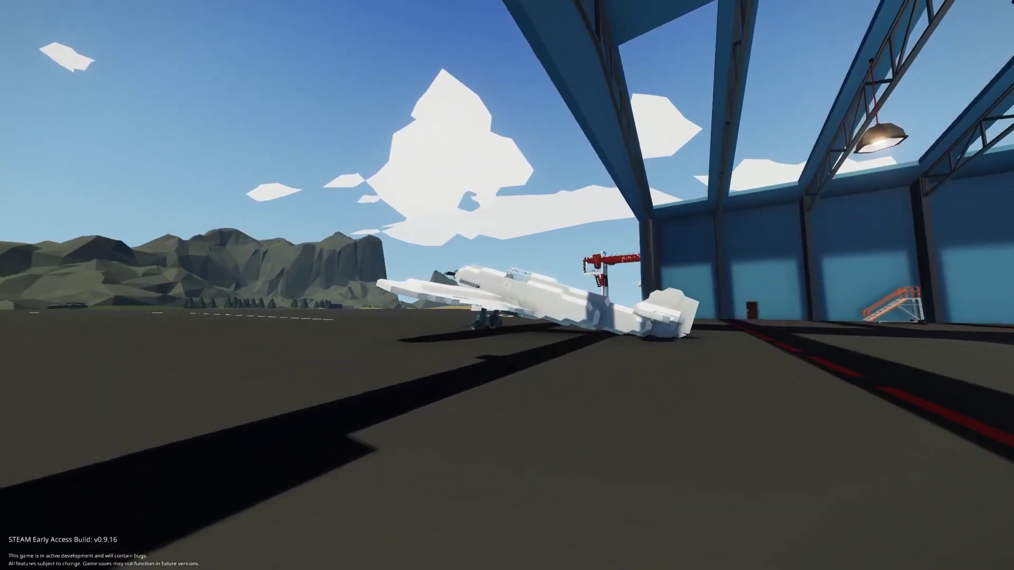
key(p)
right_drag(372, 220, 443, 224)
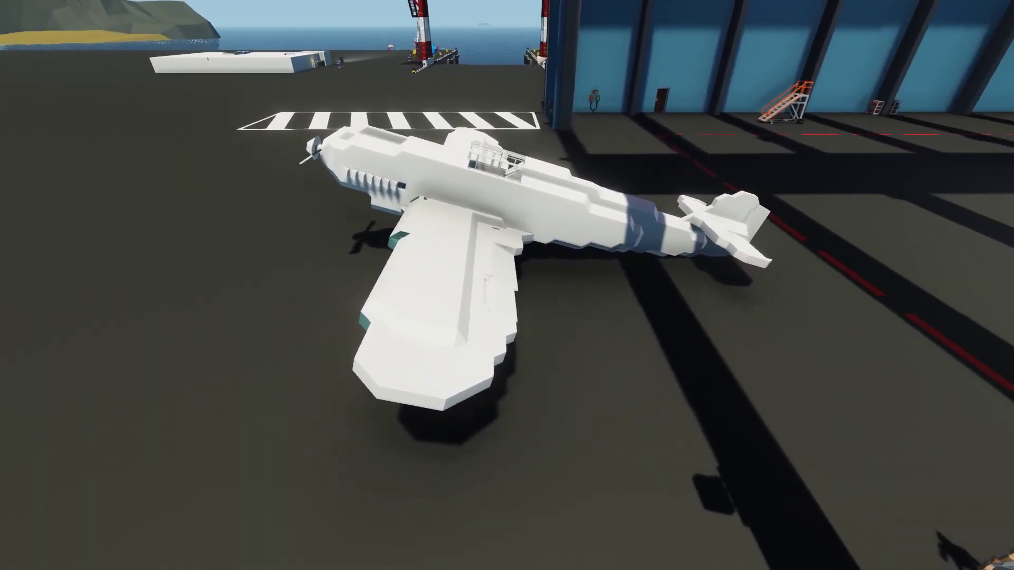
key(a)
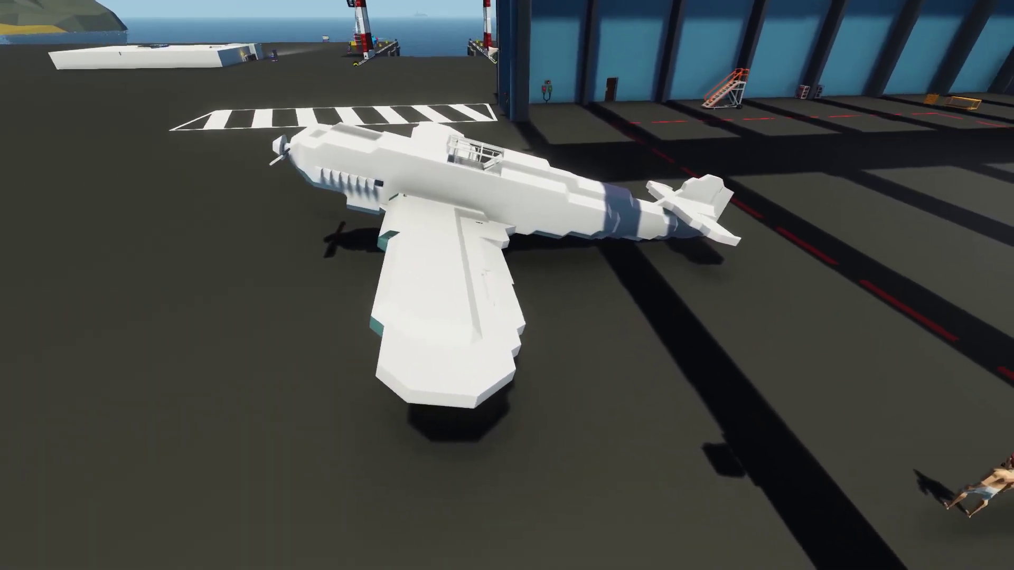
key(d)
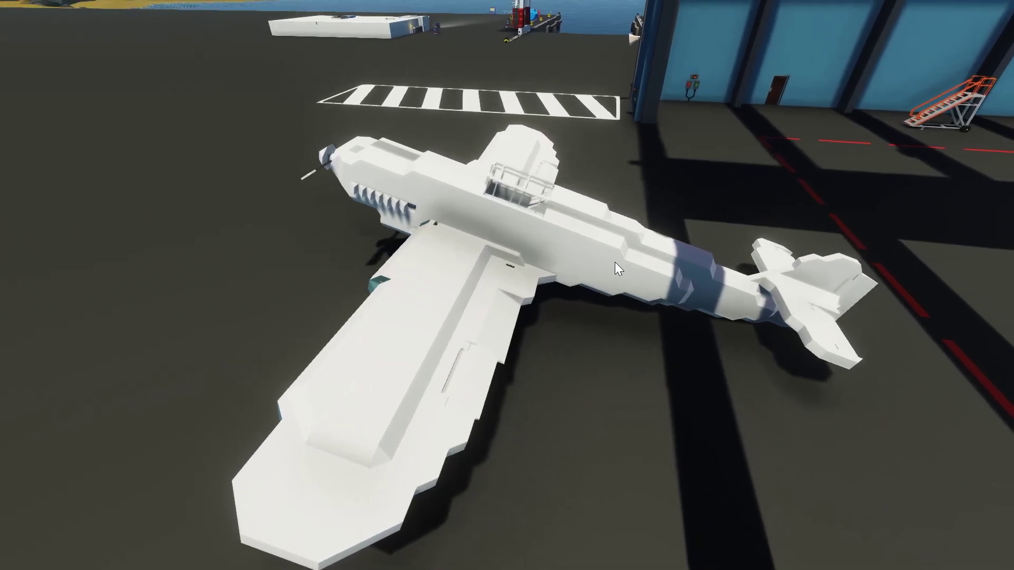
key(w)
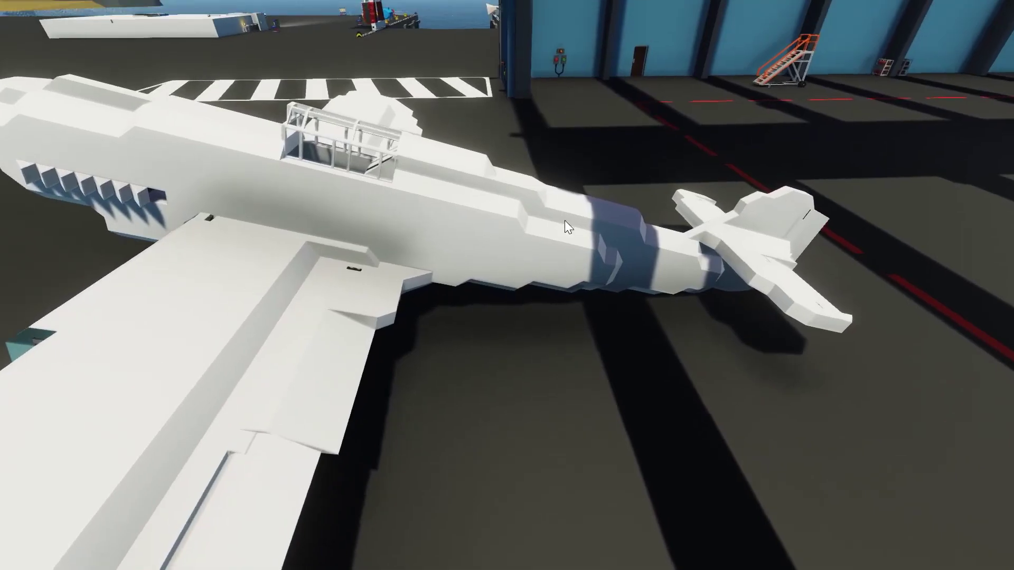